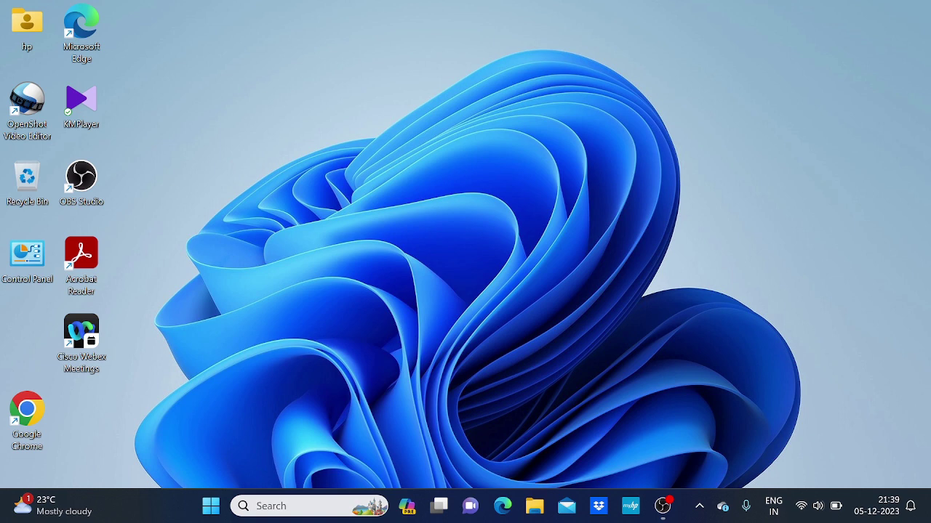
Find and launch Power BI Desktop, and dismiss its welcome screen to reach the blank report
click(313, 507)
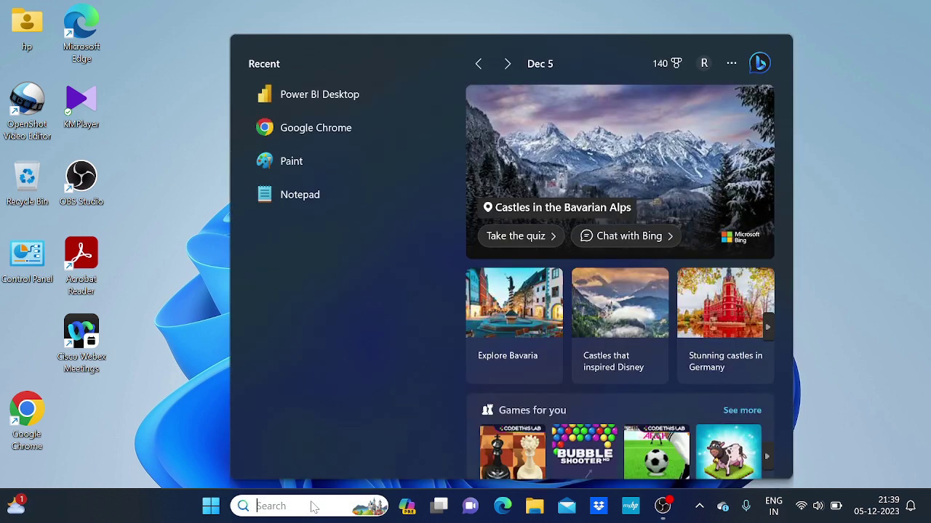
text(powr)
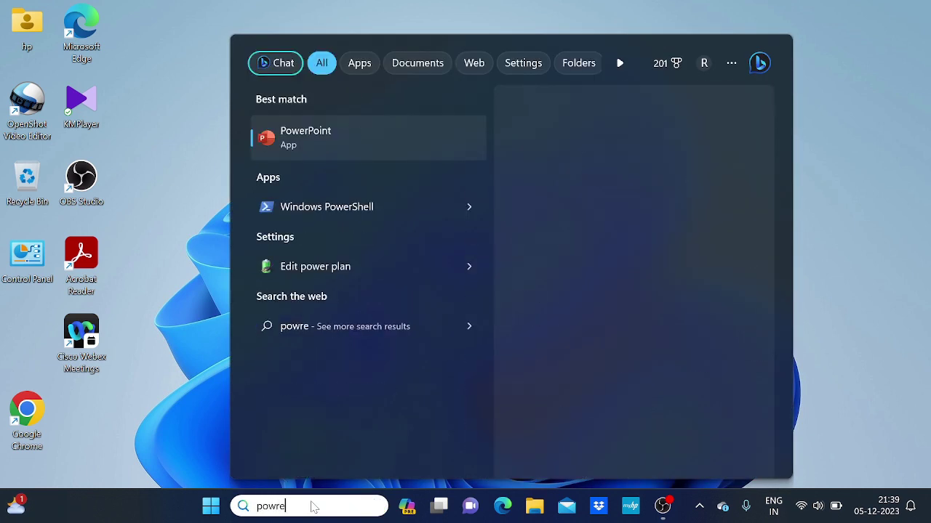
key(BackSpace)
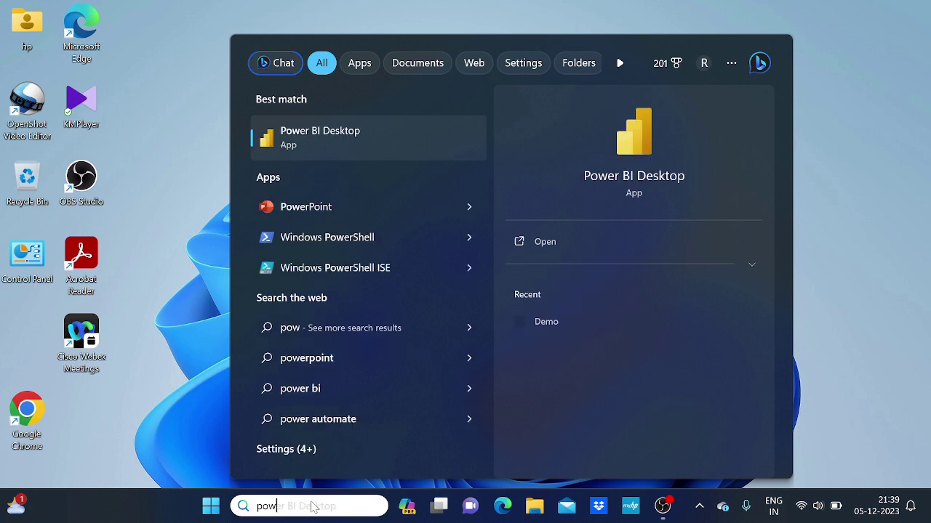
click(319, 142)
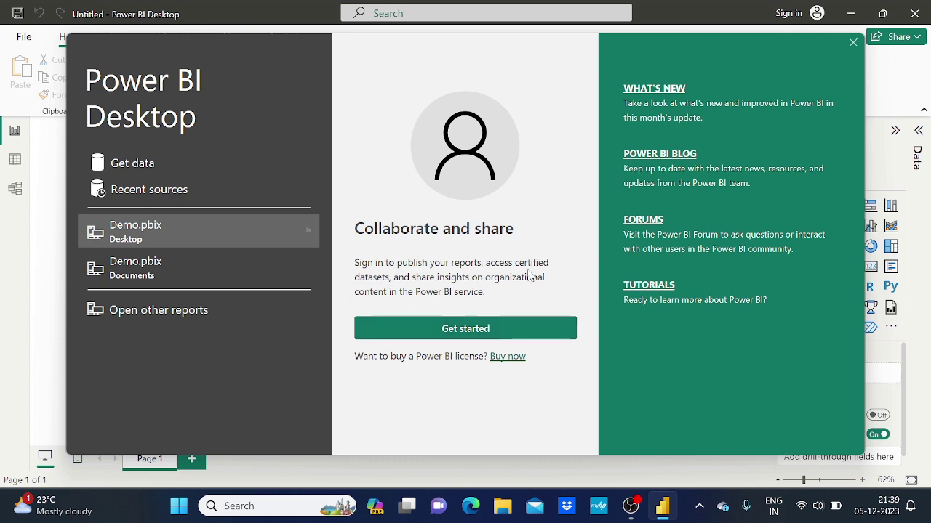
click(854, 45)
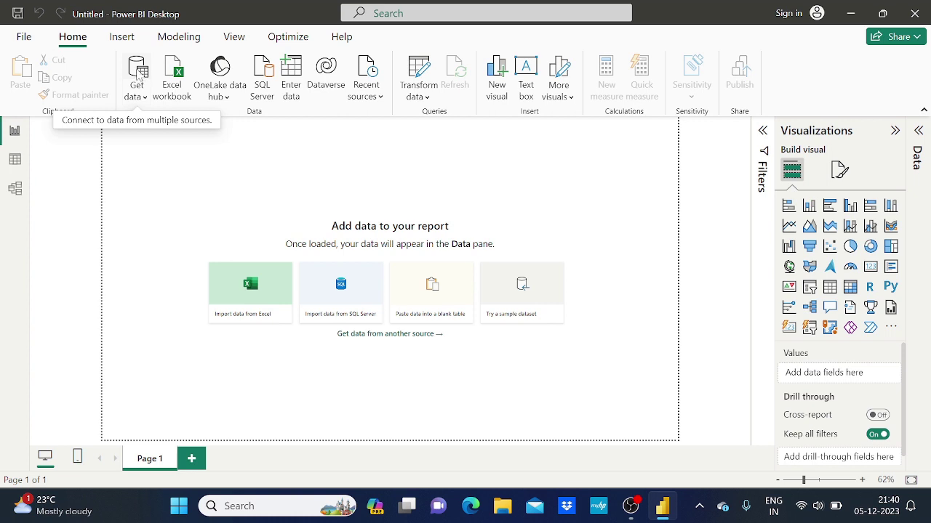
Examine the complete list of available data connectors, including the Database and File categories
click(144, 99)
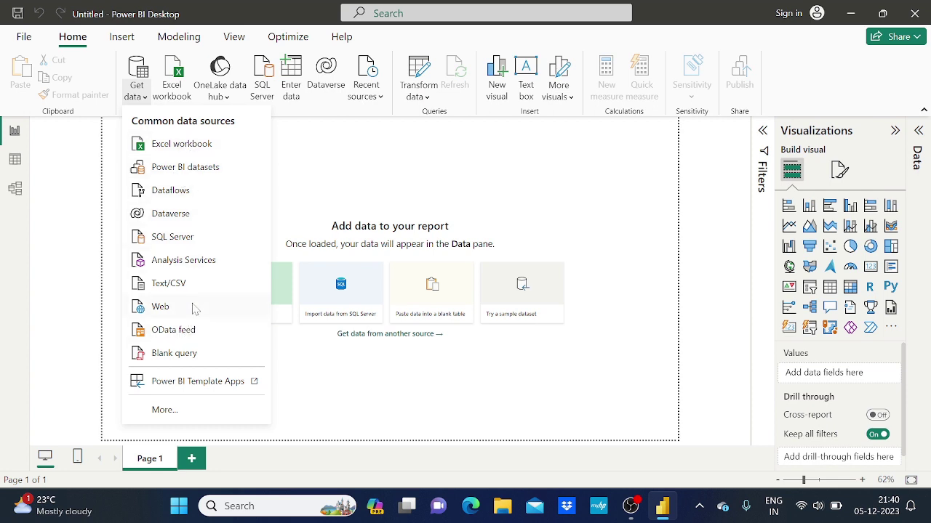
click(181, 411)
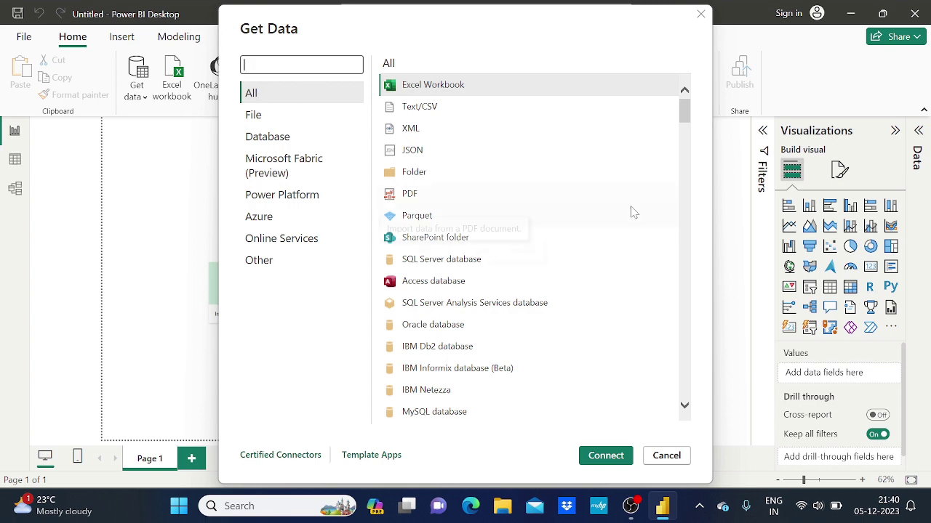
scroll(598, 202, down, 1)
scroll(599, 202, down, 8)
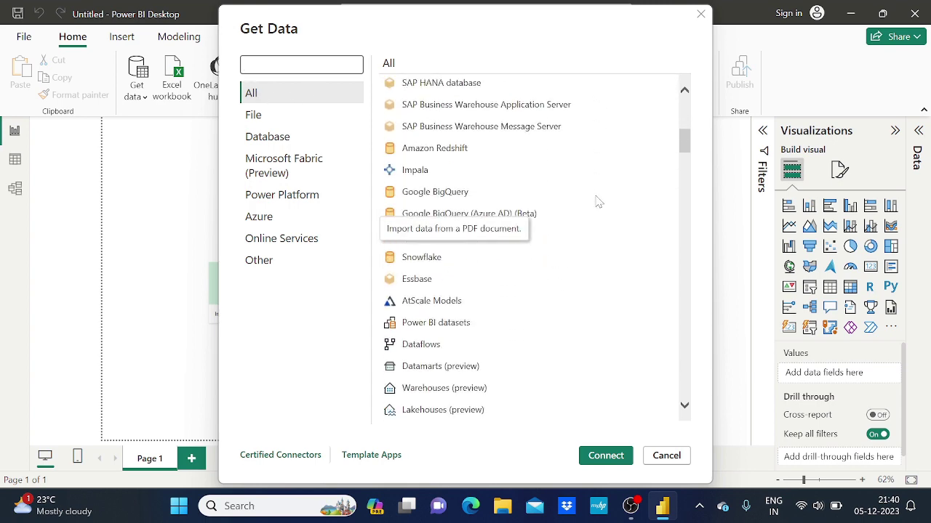
scroll(598, 203, up, 8)
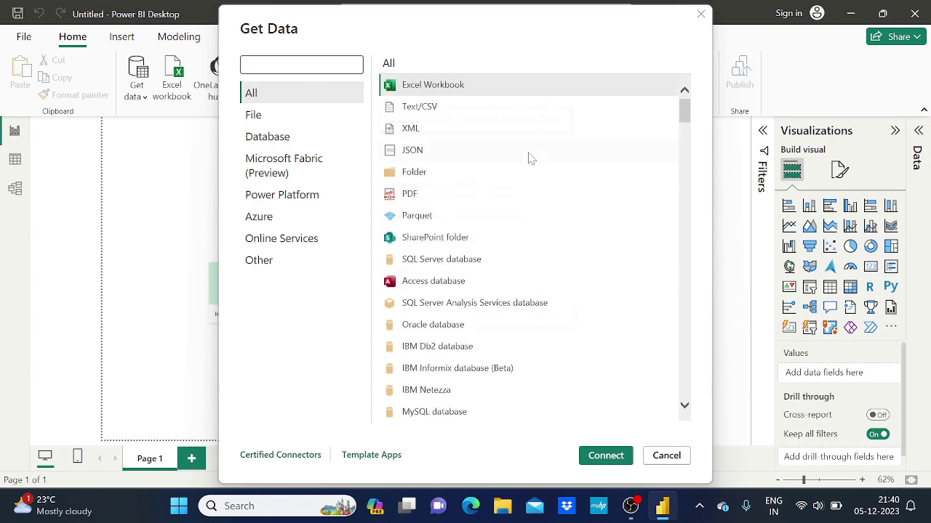
scroll(687, 185, down, 6)
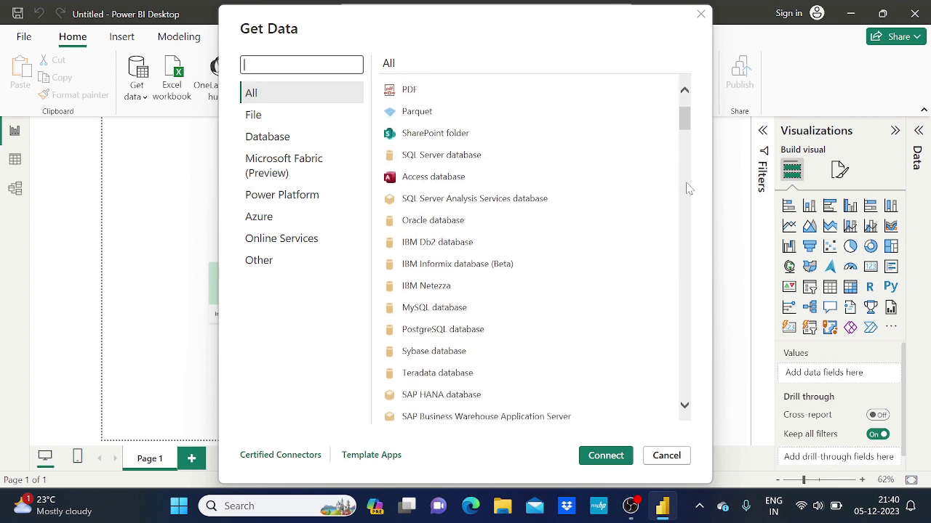
scroll(687, 189, down, 15)
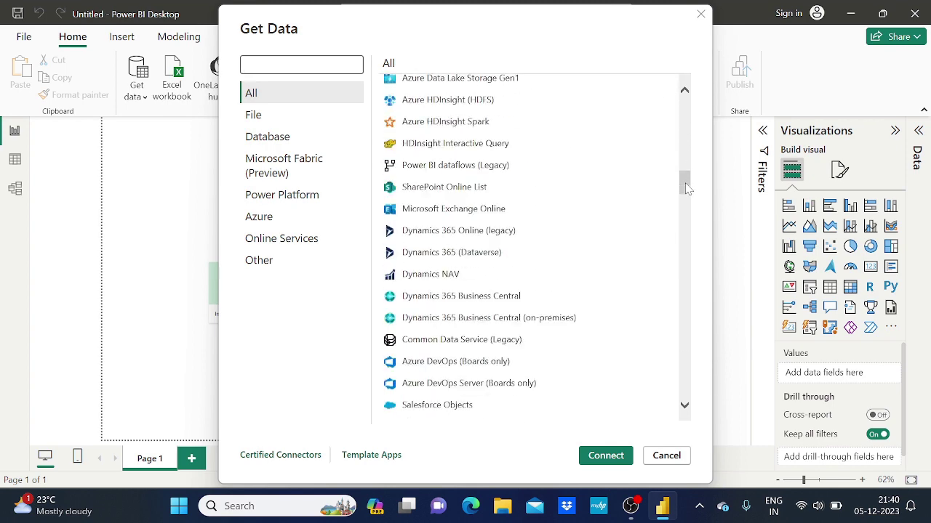
scroll(687, 189, down, 16)
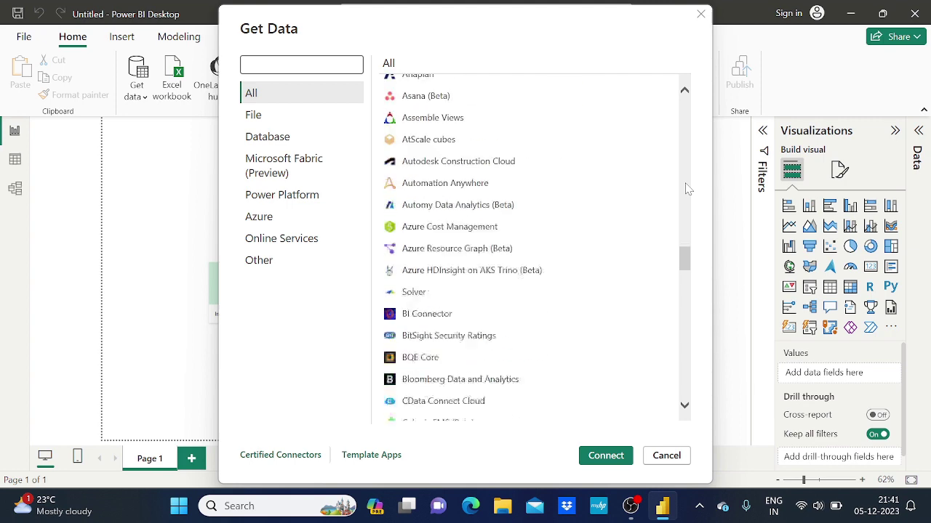
scroll(687, 189, down, 16)
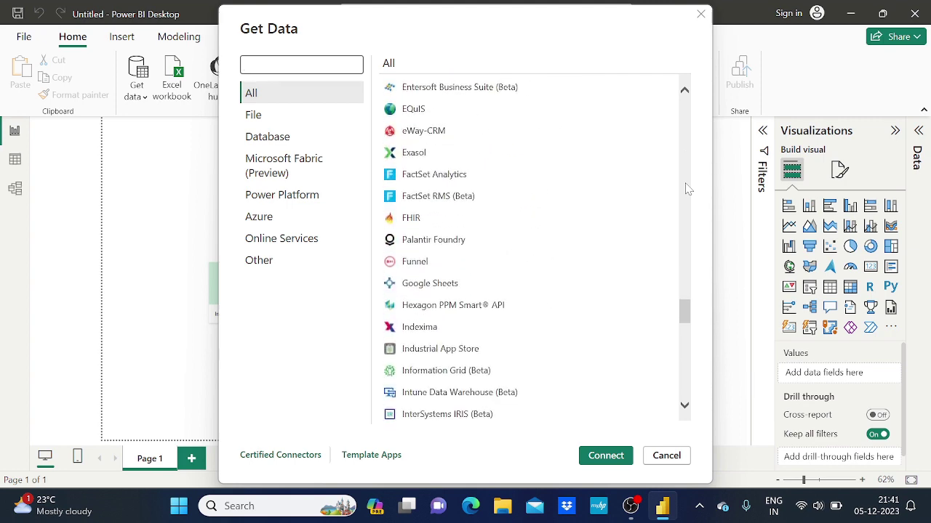
scroll(687, 189, down, 16)
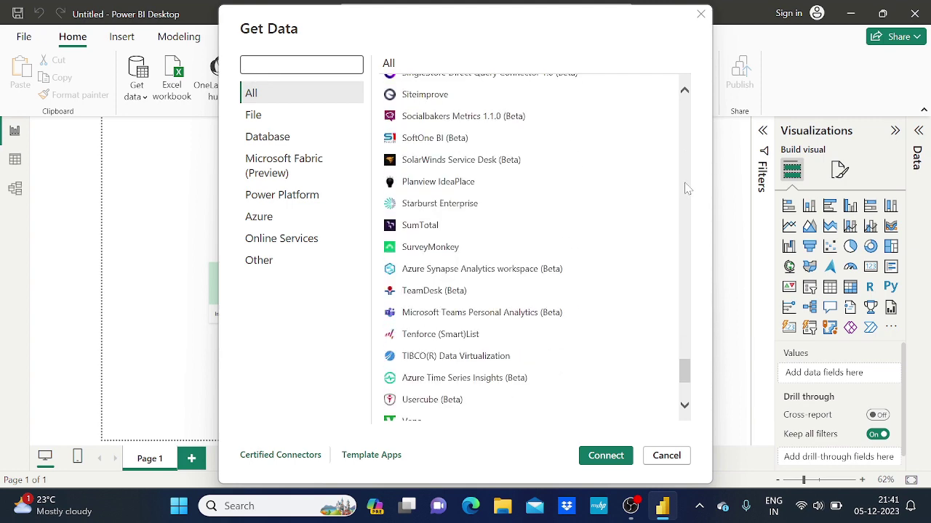
scroll(687, 189, up, 18)
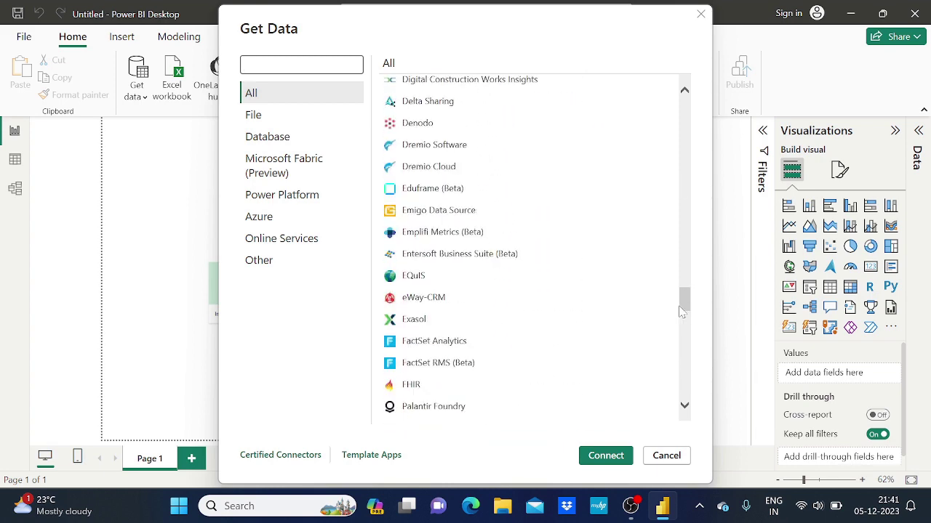
drag(683, 207, 684, 111)
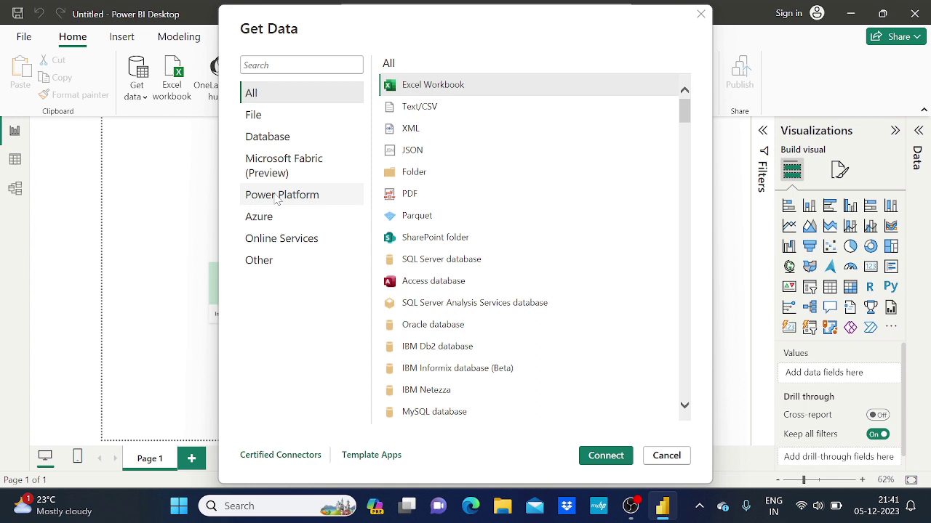
click(289, 142)
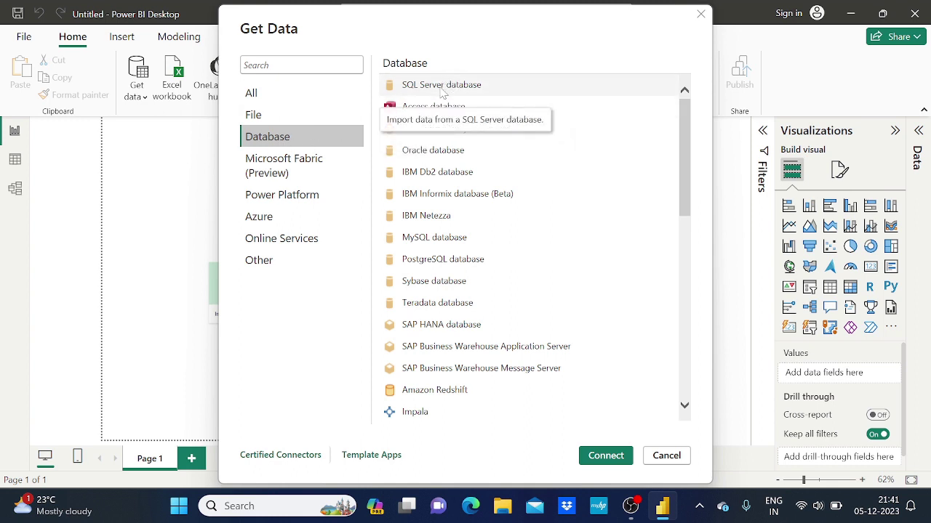
click(290, 118)
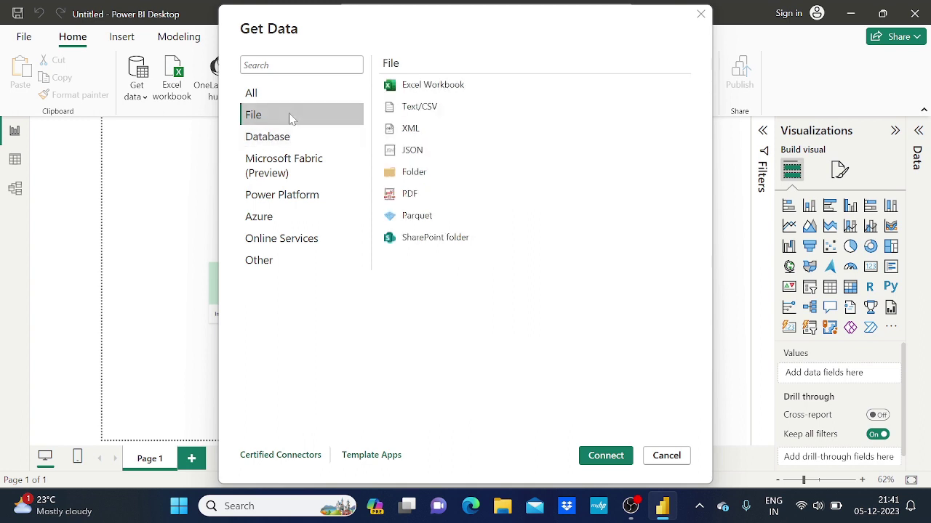
Open the Order file from the OneDrive folder Power BI > Sample_Dataset in Excel and autofit the Order Date column
click(503, 508)
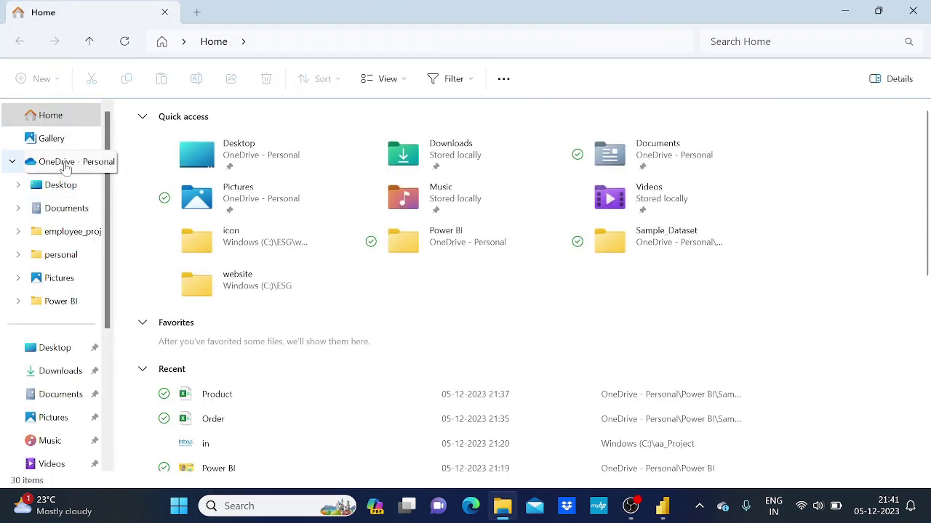
click(64, 169)
double_click(207, 247)
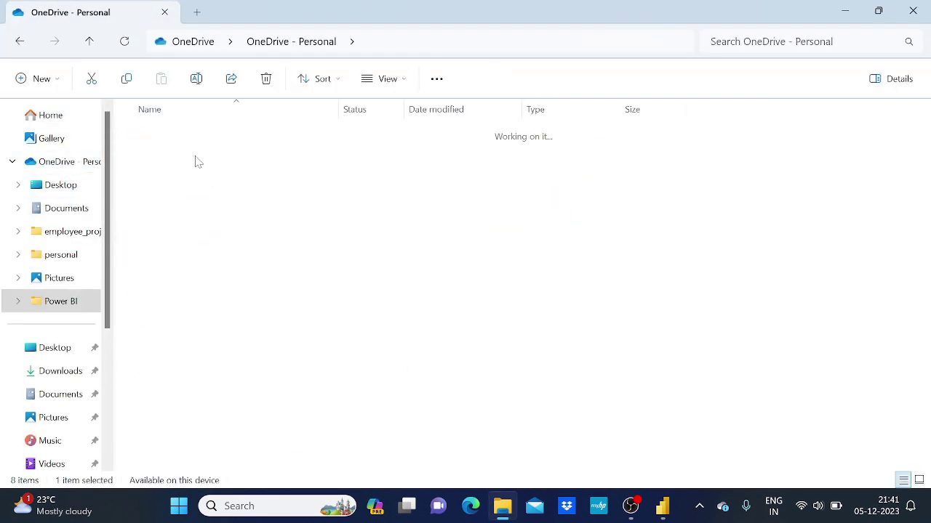
double_click(206, 139)
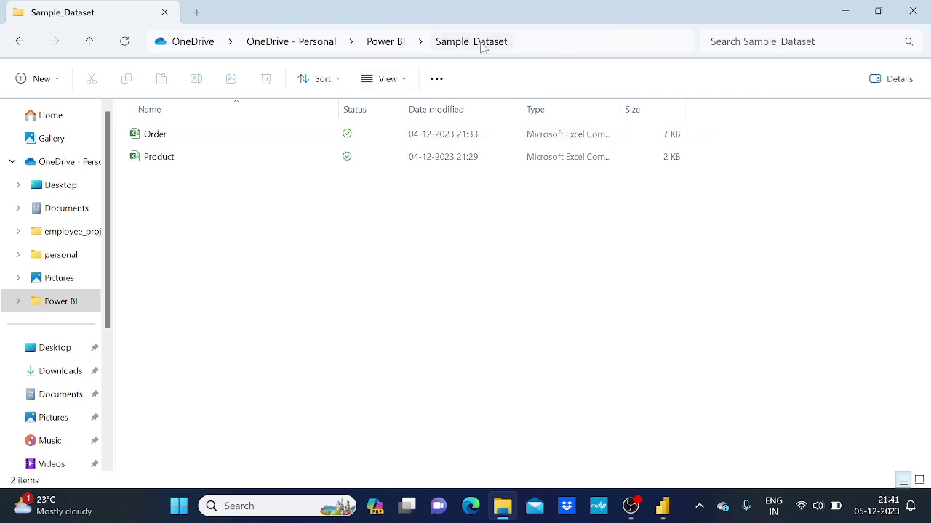
double_click(209, 135)
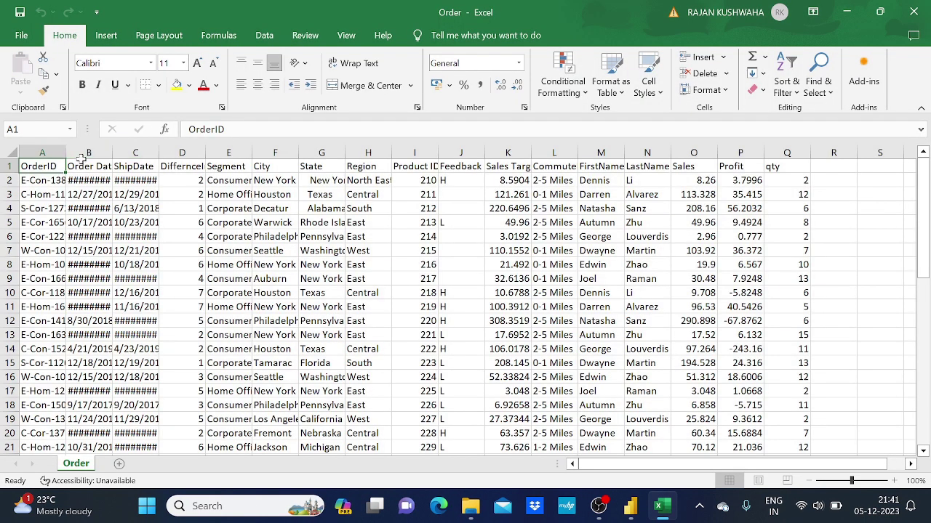
double_click(113, 152)
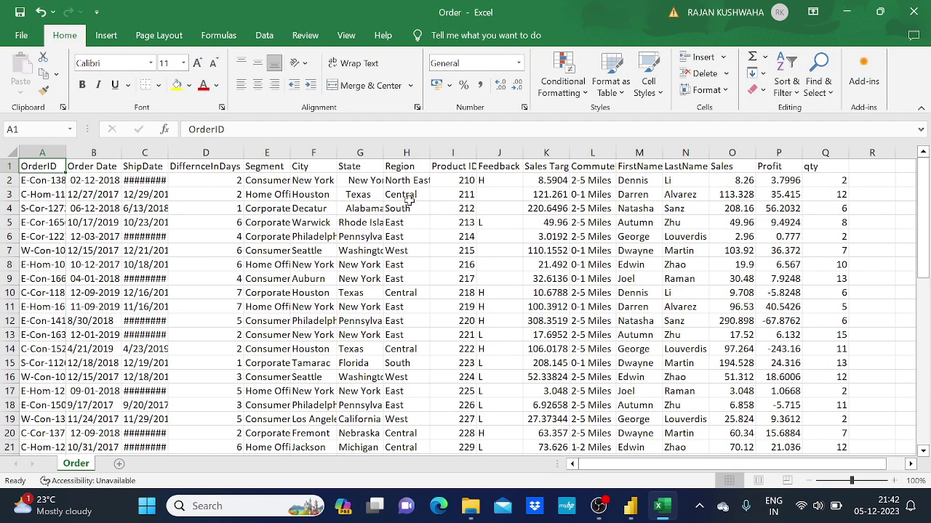
Switch to Power BI Desktop, cancel the full connector list and start a Text/CSV import
click(631, 513)
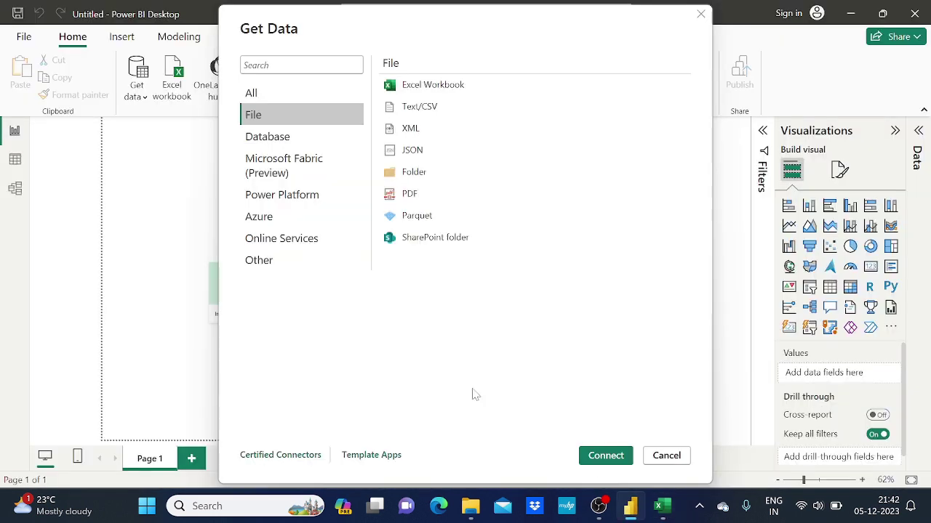
click(666, 456)
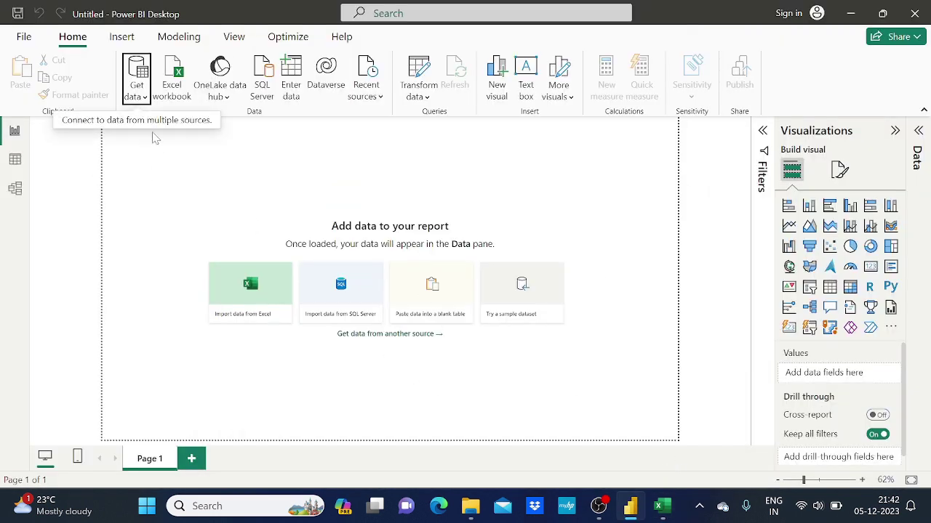
click(144, 98)
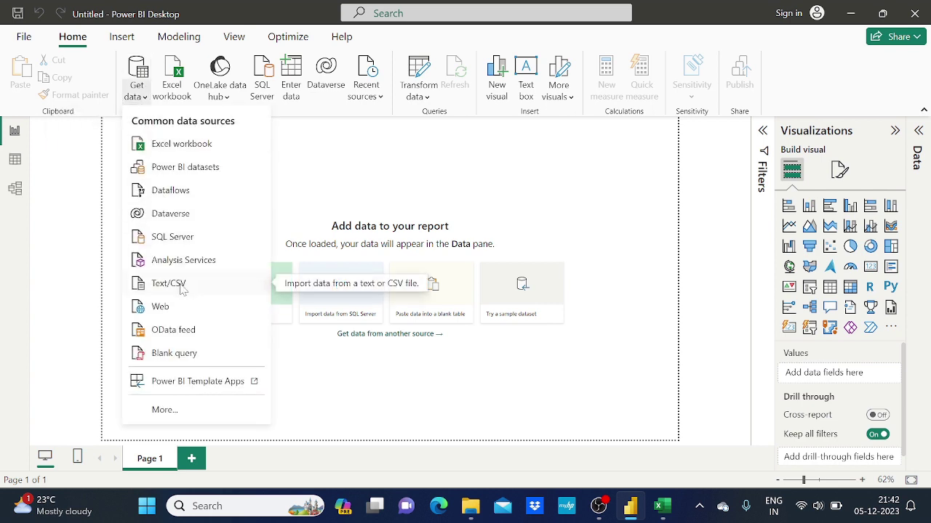
click(669, 513)
click(669, 513)
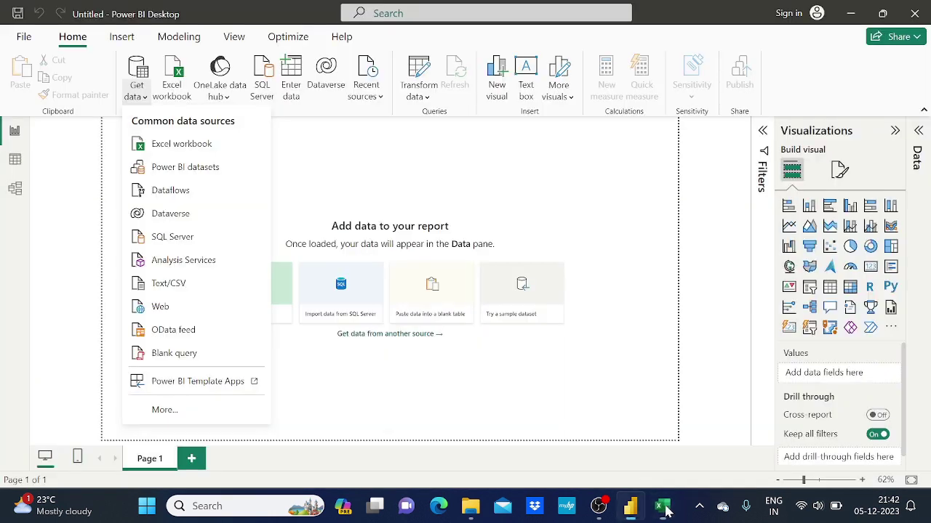
click(175, 285)
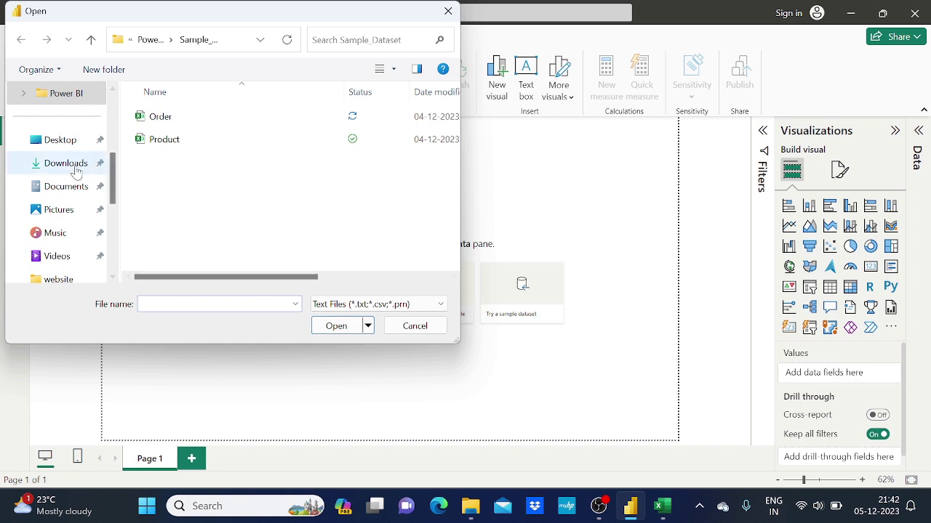
Choose the Order file in the OneDrive folder Power BI > Sample_Dataset and open its import preview
scroll(68, 189, up, 1)
scroll(68, 189, up, 2)
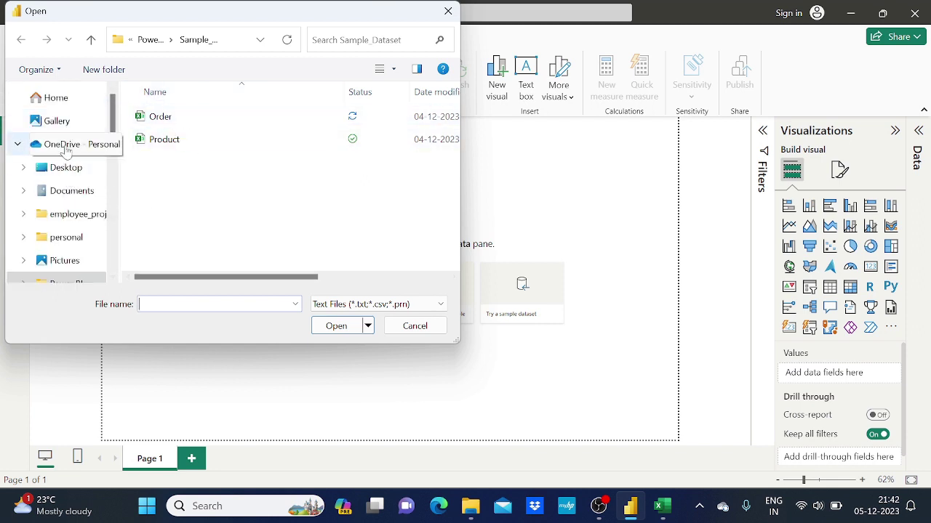
click(65, 146)
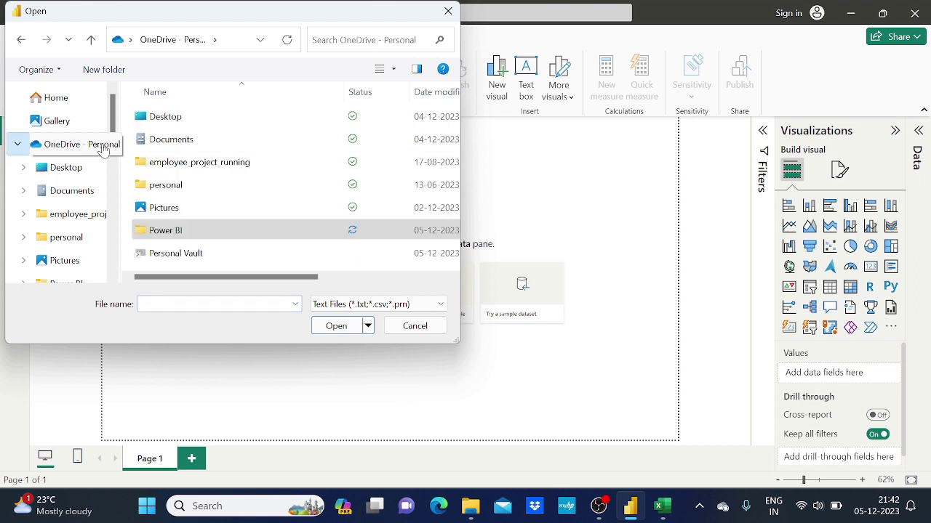
double_click(186, 231)
double_click(187, 118)
click(181, 117)
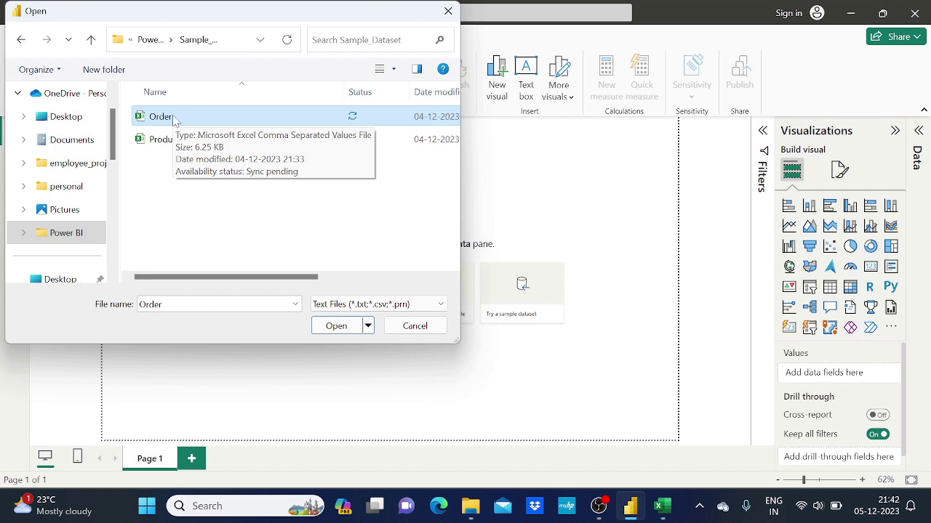
click(334, 325)
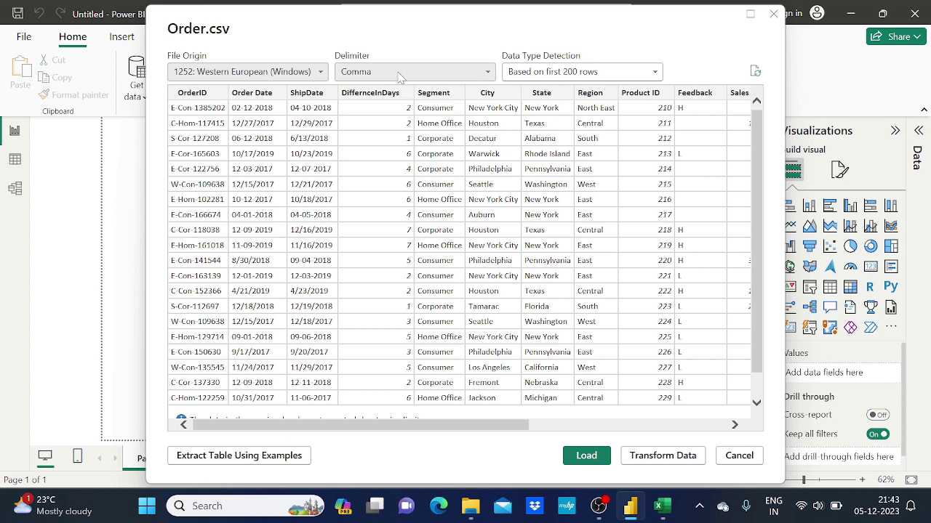
Switch to Excel to compare the Order worksheet with the import preview, and return to Power BI Desktop
mouse_move(669, 515)
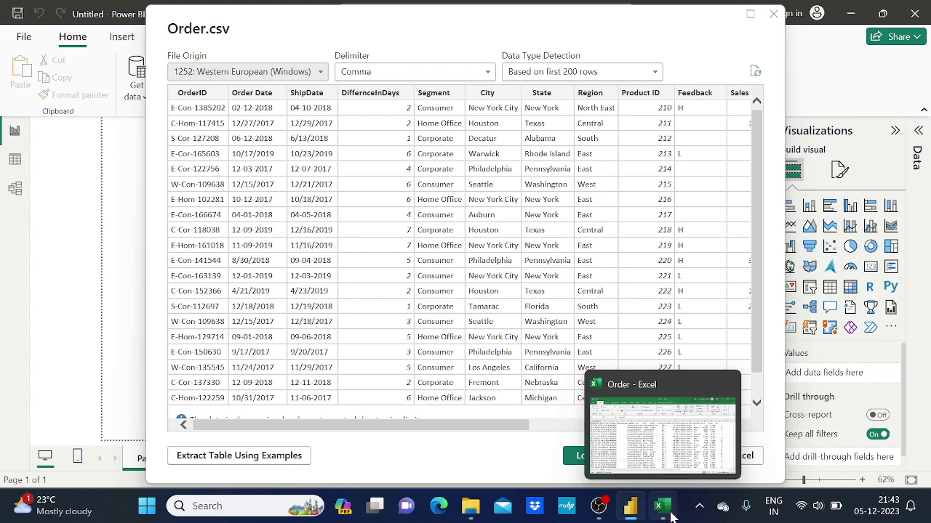
click(662, 507)
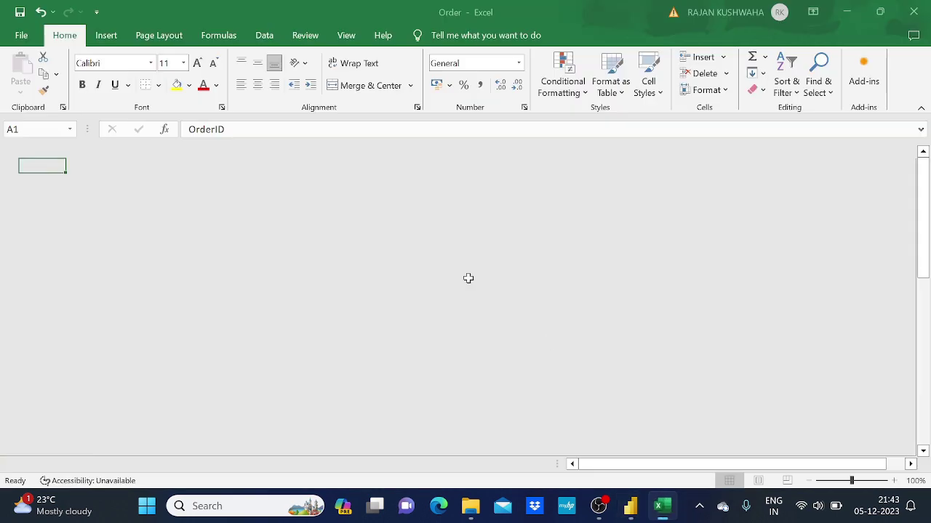
click(847, 12)
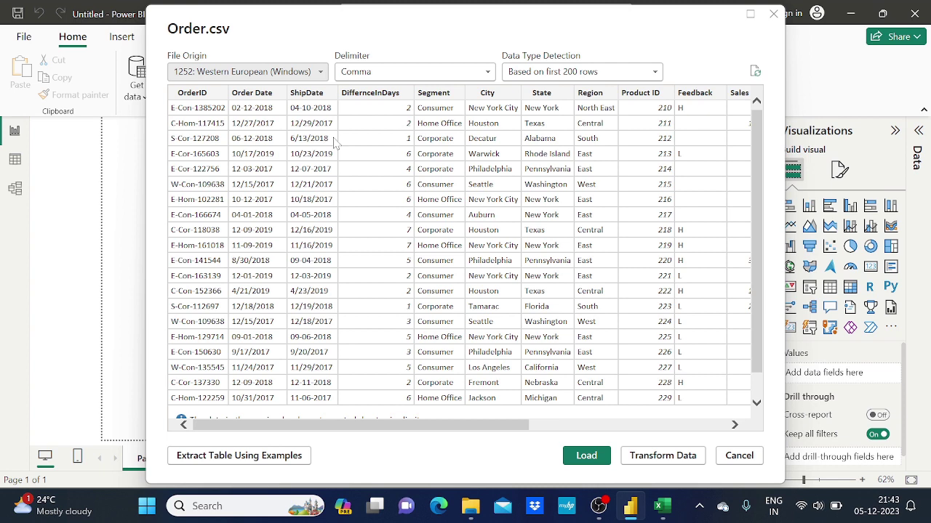
Load the previewed Order.csv data into the report and show the list of data tables
click(586, 458)
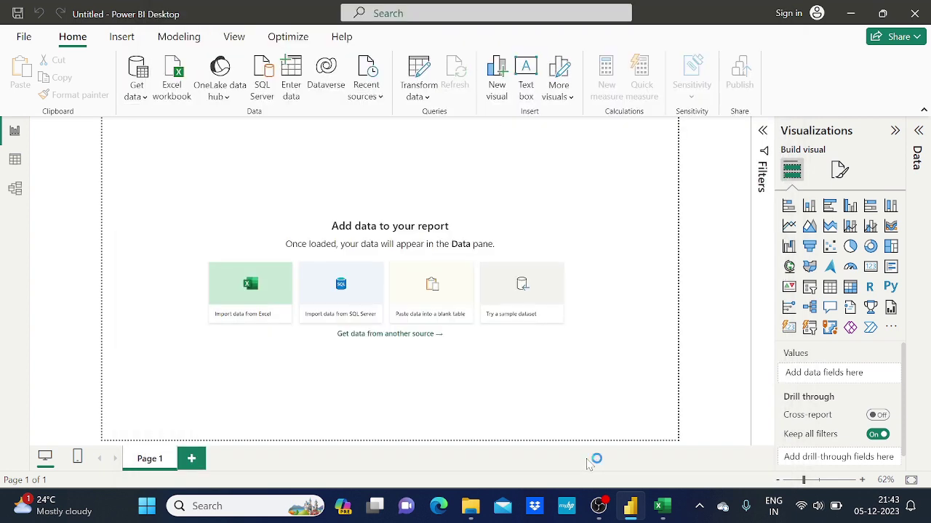
click(919, 132)
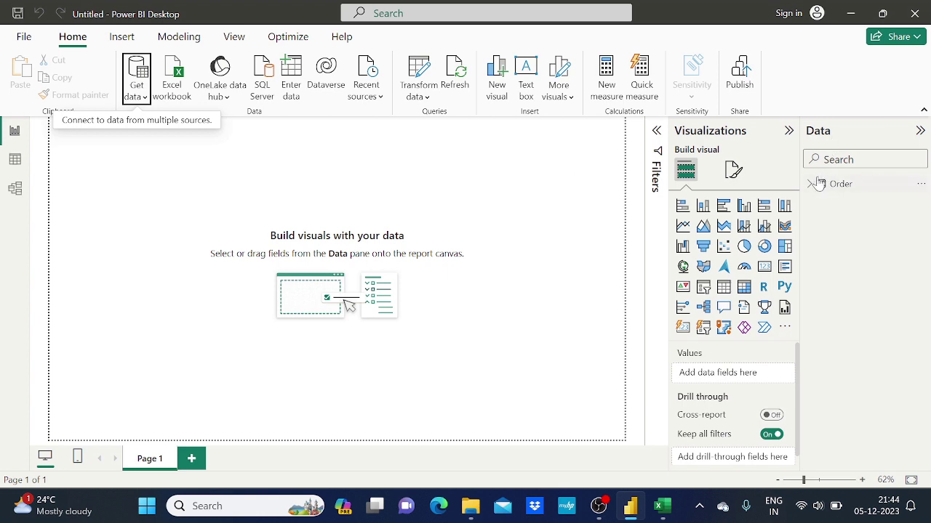
mouse_move(837, 190)
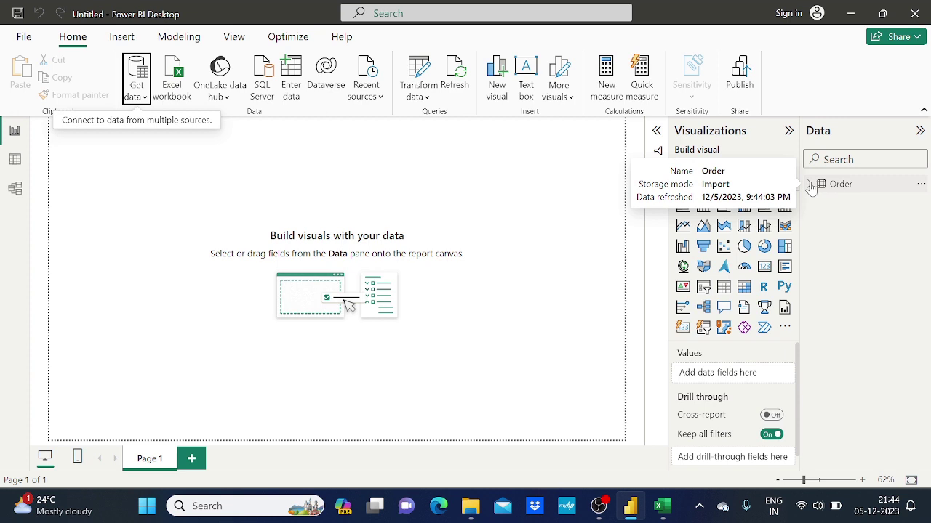
Expand the Order table and look through its fields
click(810, 186)
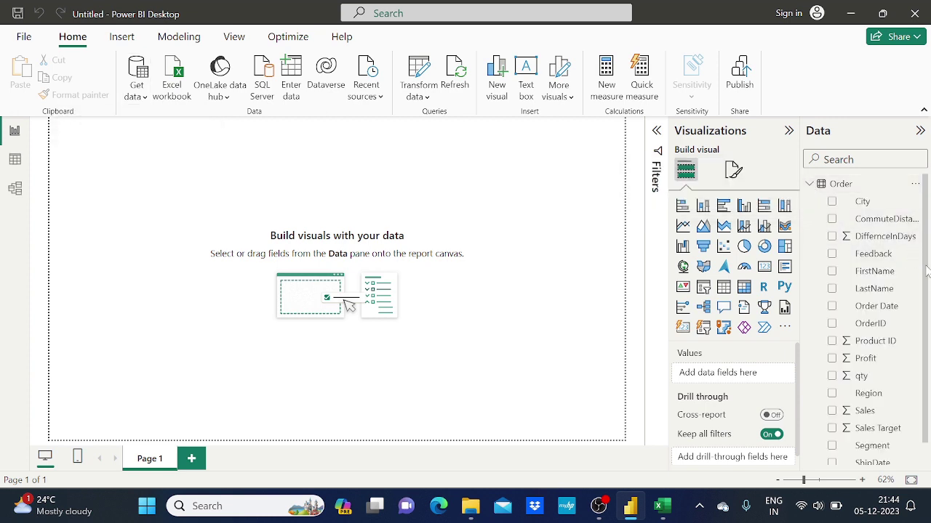
scroll(924, 270, down, 1)
scroll(923, 271, up, 1)
scroll(867, 358, down, 1)
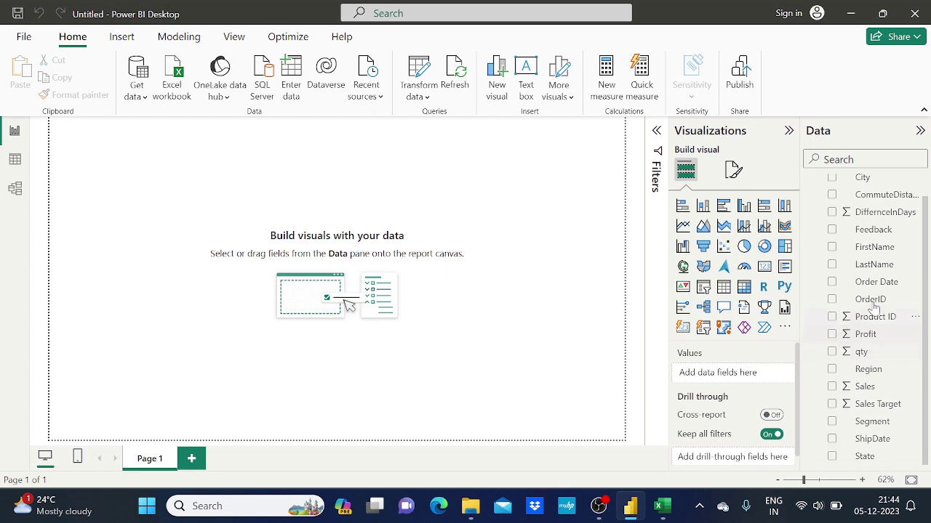
scroll(869, 314, up, 1)
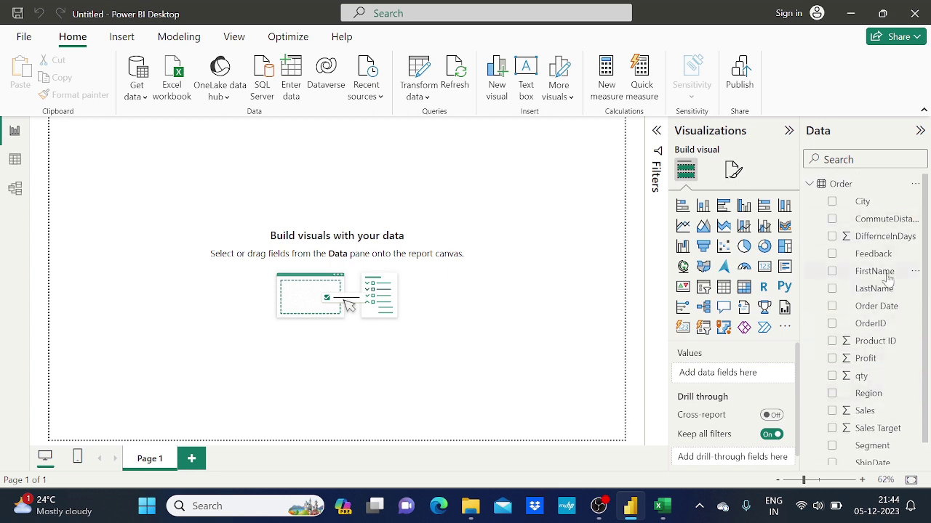
scroll(880, 333, down, 1)
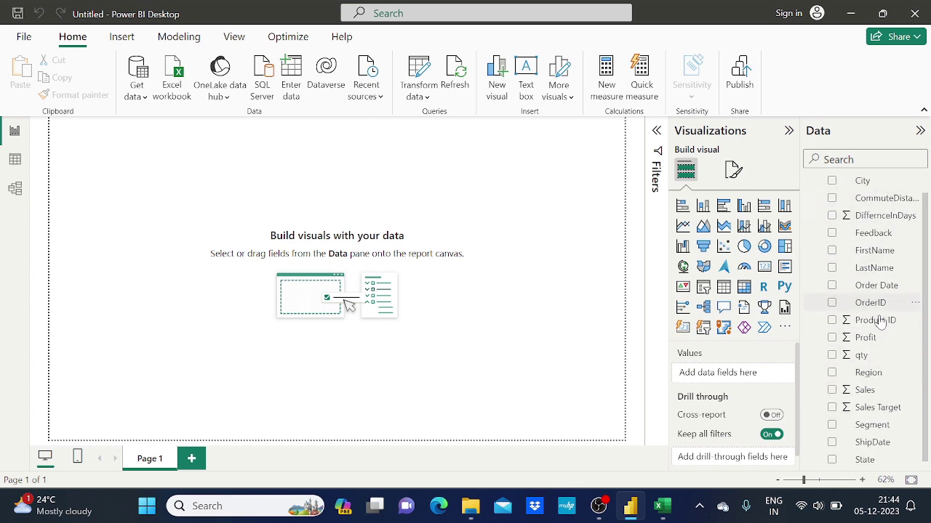
scroll(879, 320, up, 1)
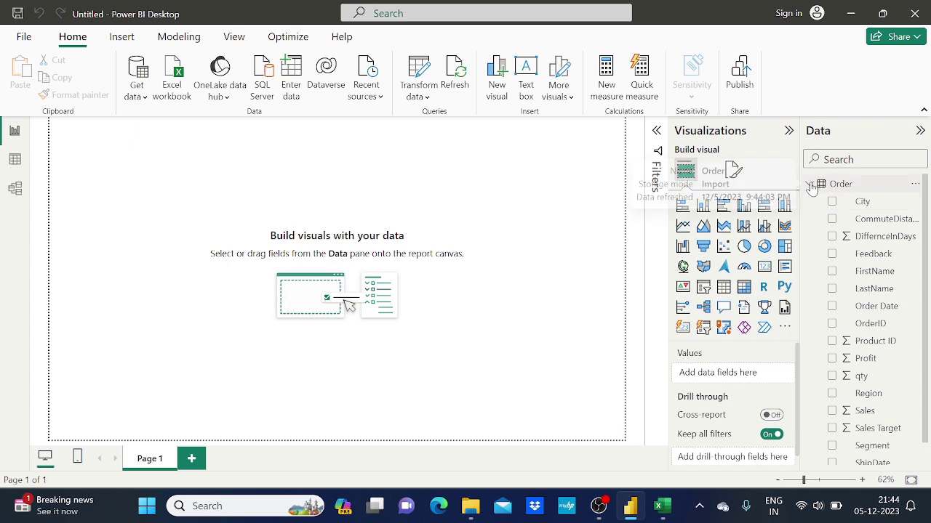
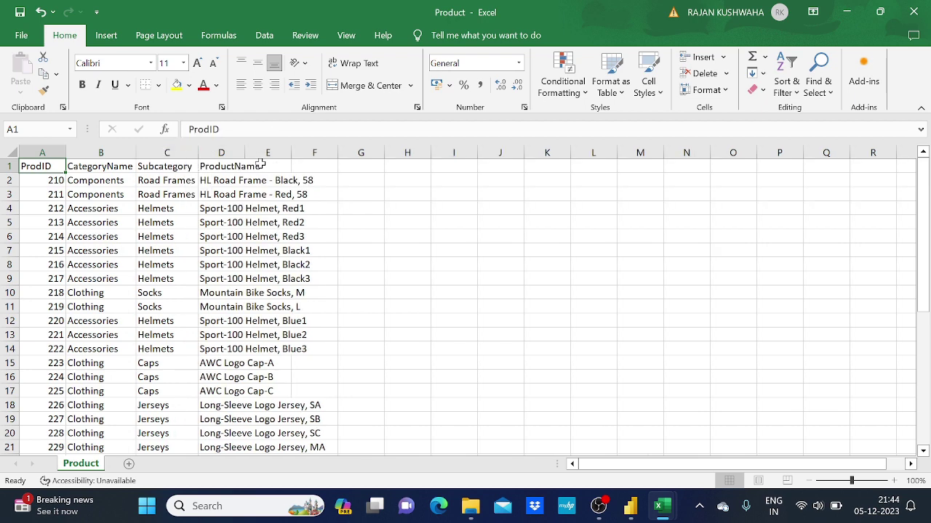
Autofit the ProductName column in the Product worksheet in Excel, minimize Excel and switch back to Power BI Desktop
double_click(245, 153)
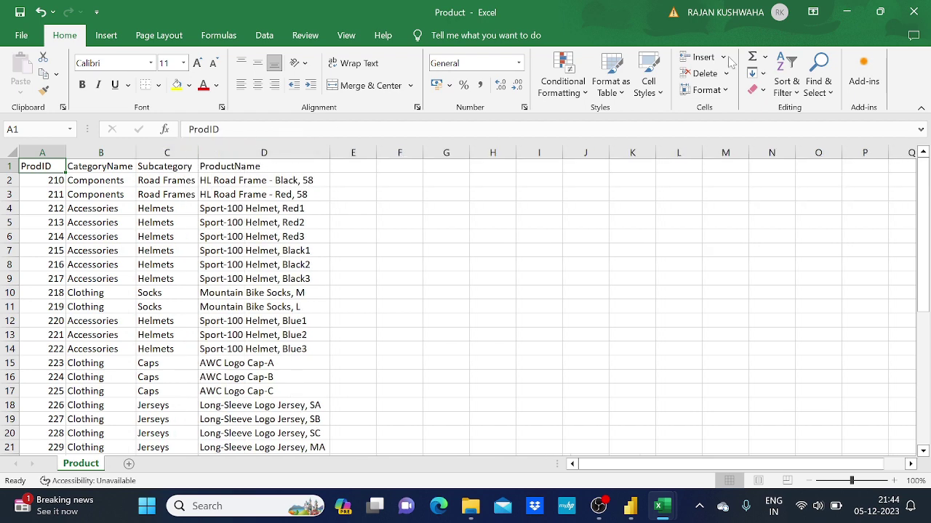
click(854, 16)
click(847, 12)
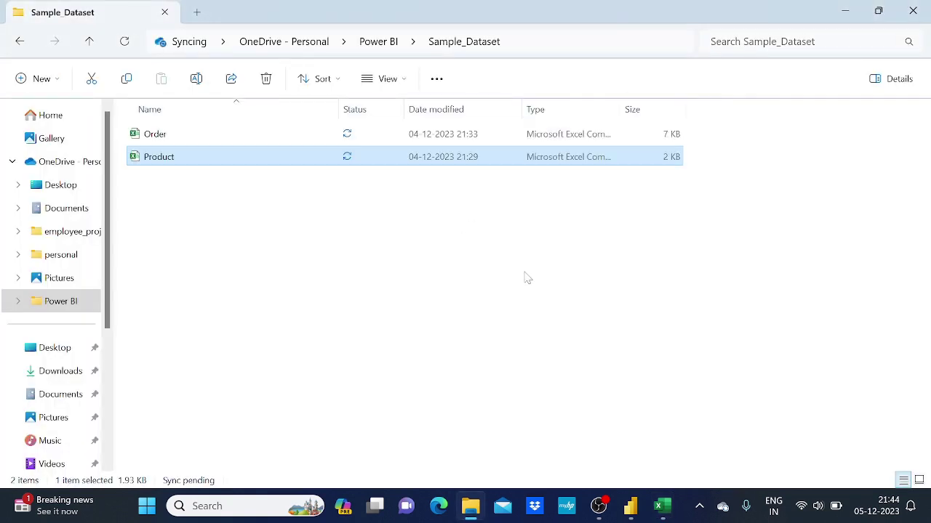
click(630, 509)
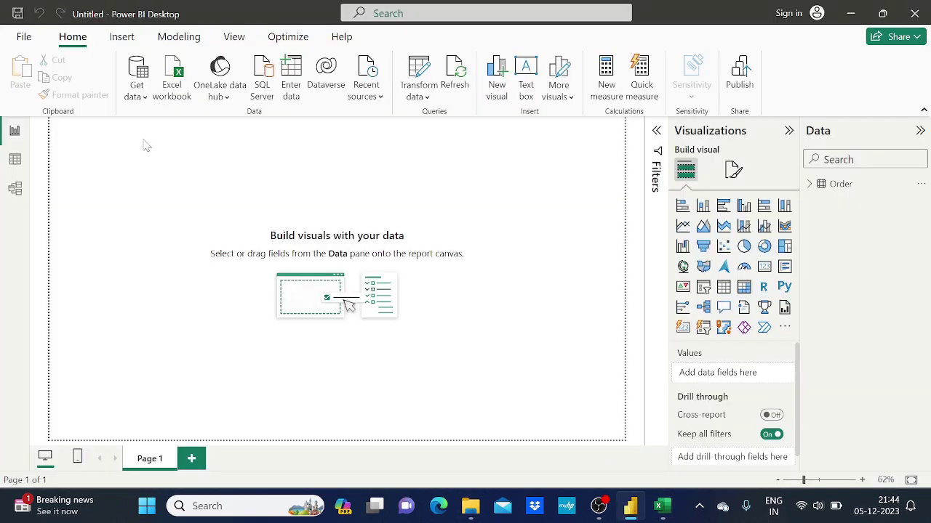
Start a Text/CSV import from the full list of data connectors
click(143, 102)
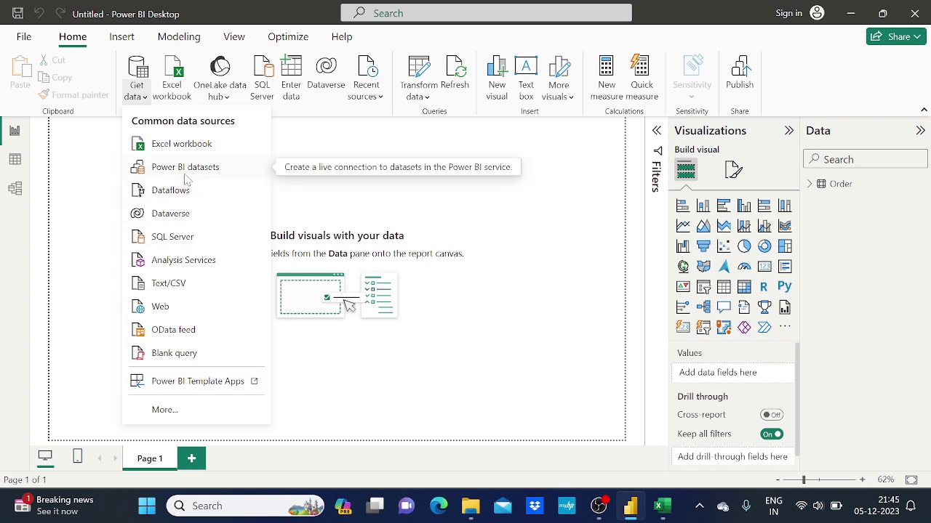
click(179, 414)
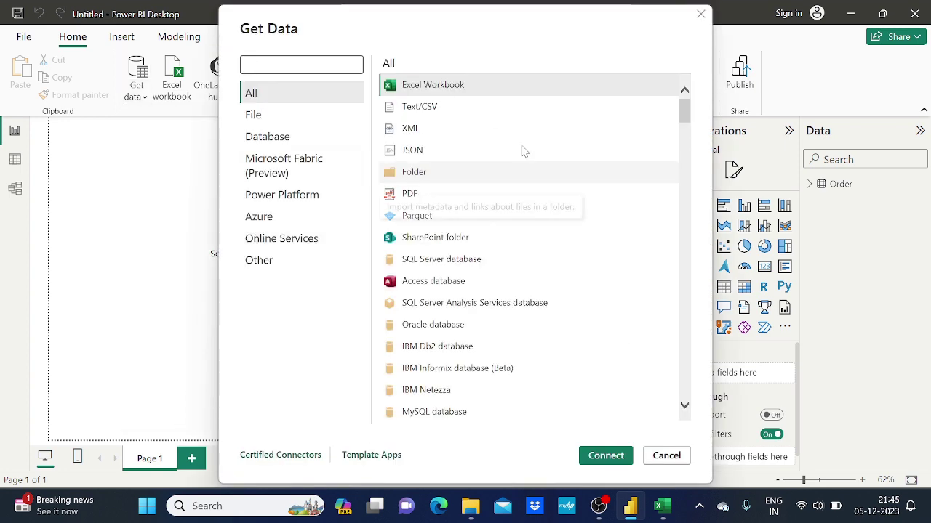
mouse_move(692, 120)
mouse_down()
mouse_move(687, 274)
mouse_move(684, 110)
mouse_up()
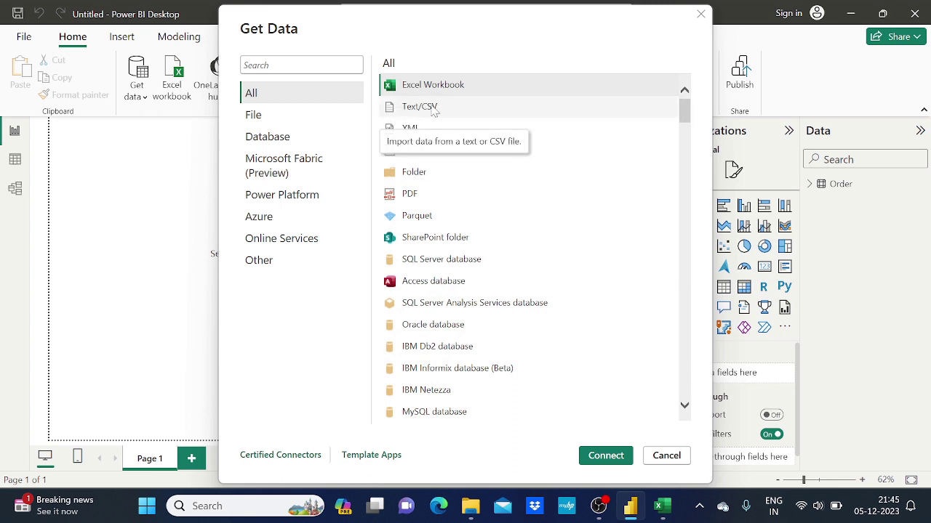
click(434, 110)
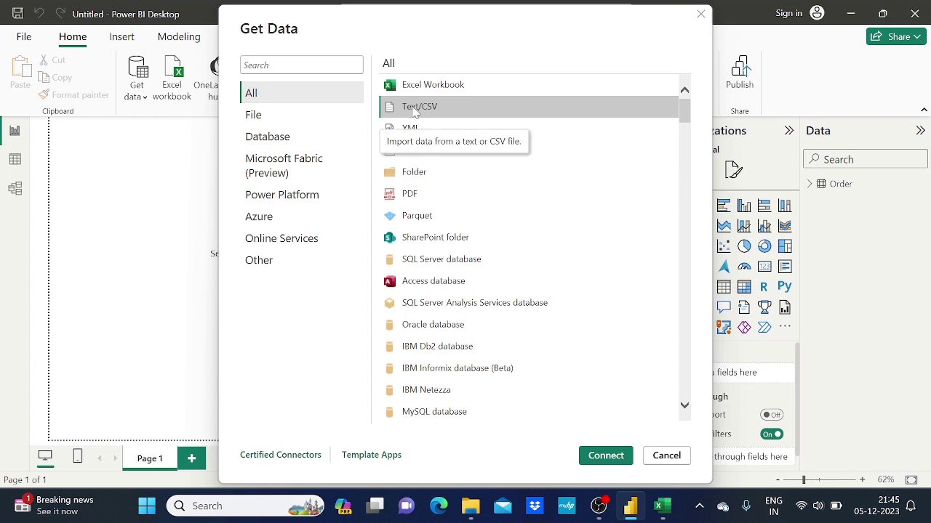
click(605, 457)
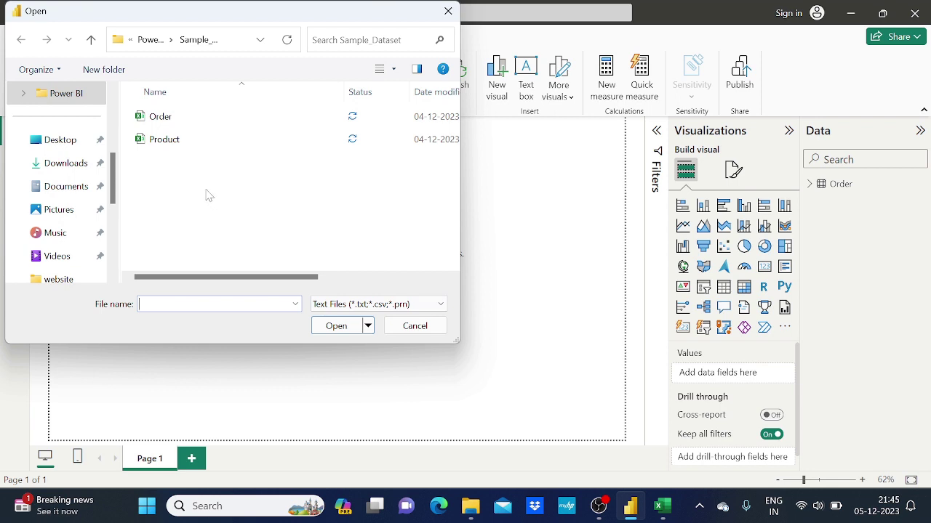
Browse to the OneDrive folder Power BI > Sample_Dataset for the file to import
scroll(68, 210, up, 1)
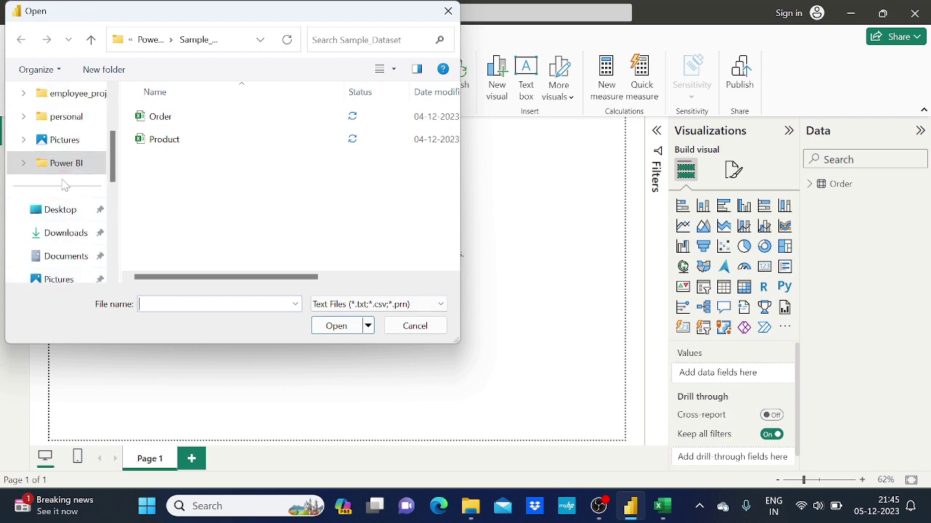
scroll(62, 182, up, 2)
click(63, 145)
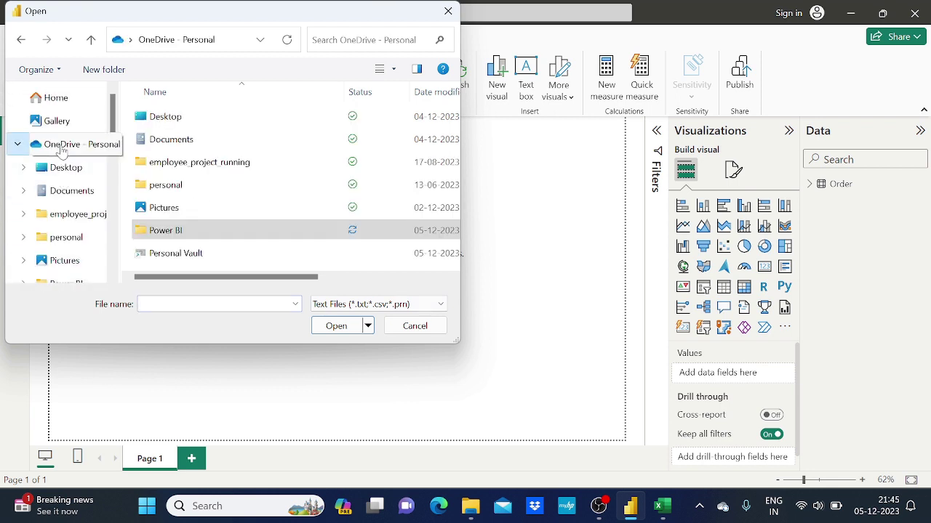
double_click(149, 240)
double_click(179, 125)
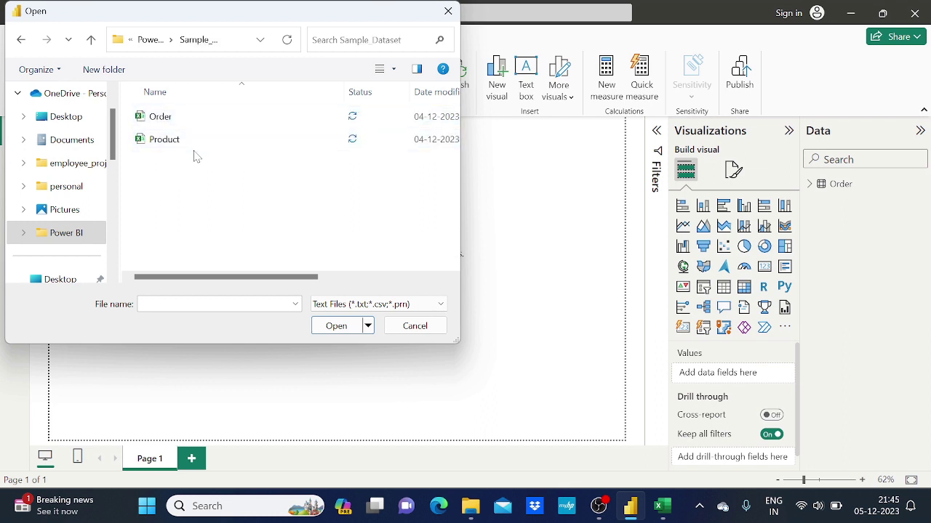
Load the Product CSV file into the report through its import preview and expand the Product table's fields
click(195, 146)
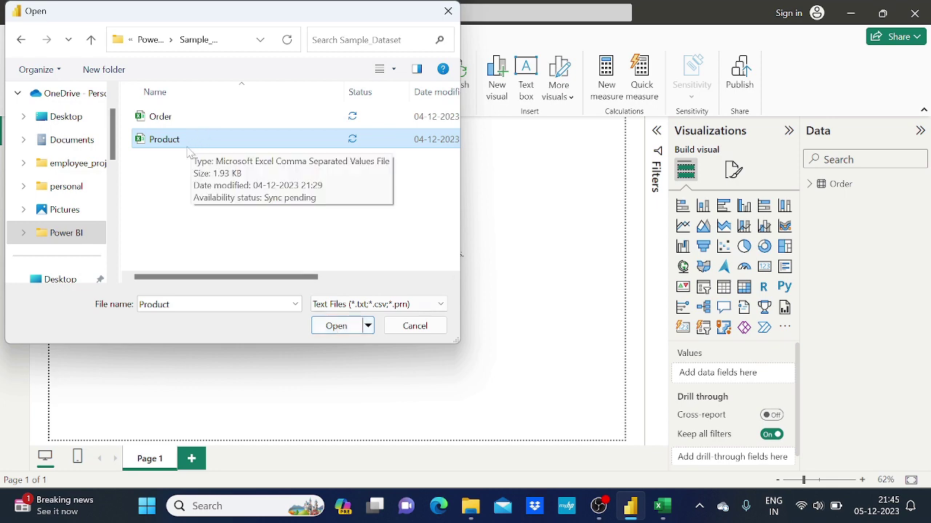
click(327, 326)
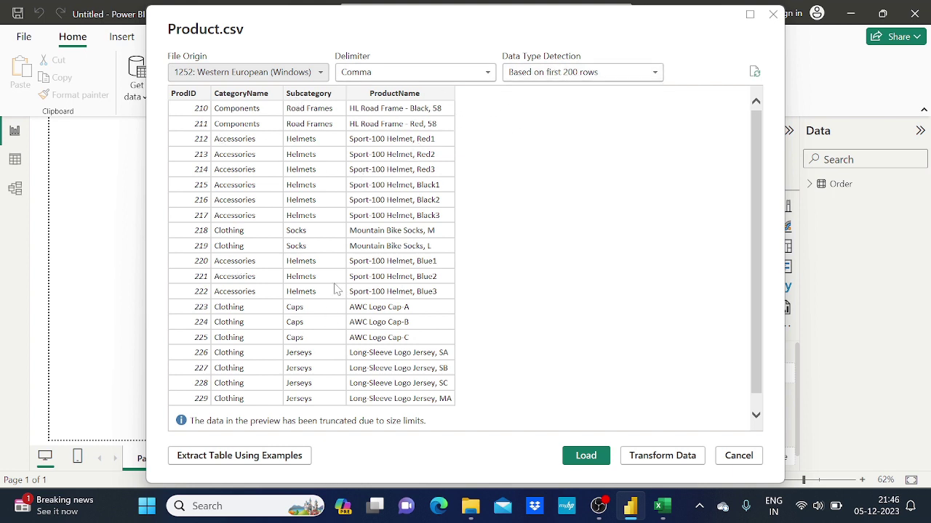
click(585, 455)
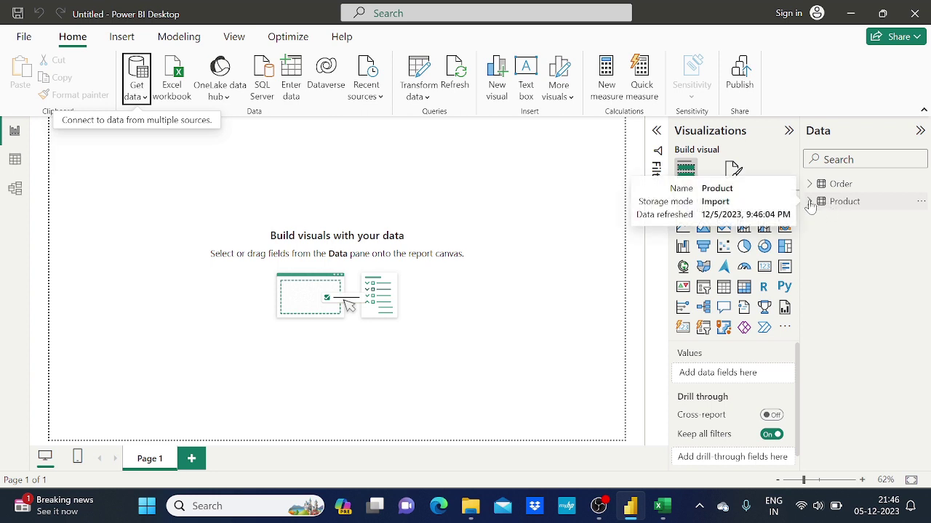
click(809, 203)
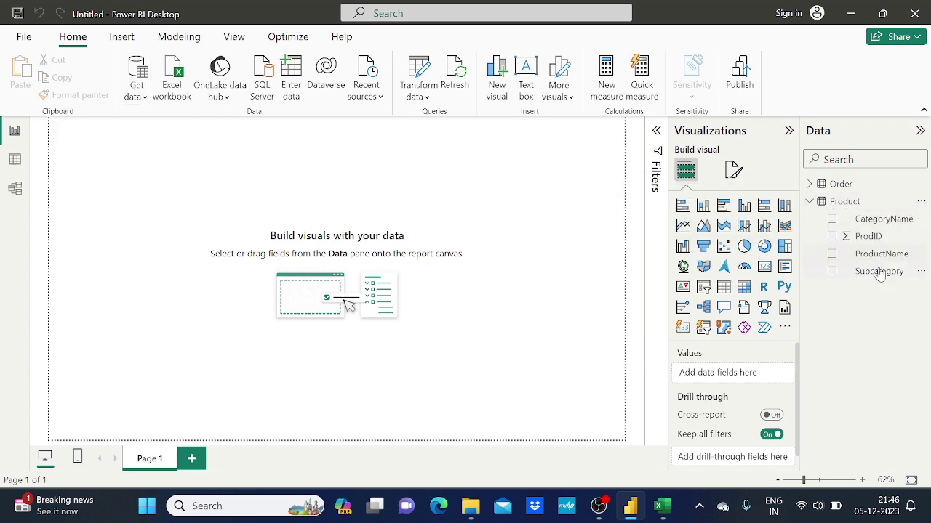